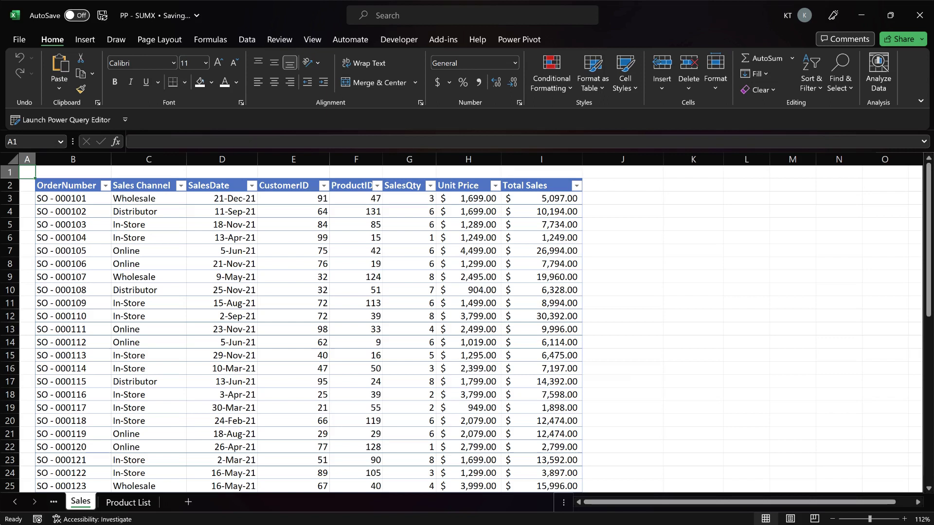
# Step: Create the measure SUM_Fx:=SUM([Total Sales]) in the calculation area below the Total Sales column
pyautogui.hotkey('ctrl', 'pagedown')
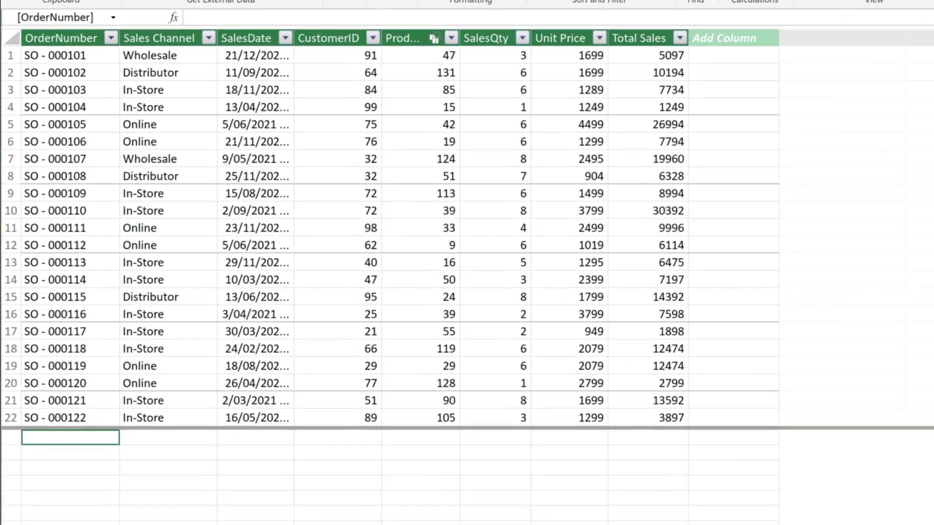
pyautogui.click(468, 398)
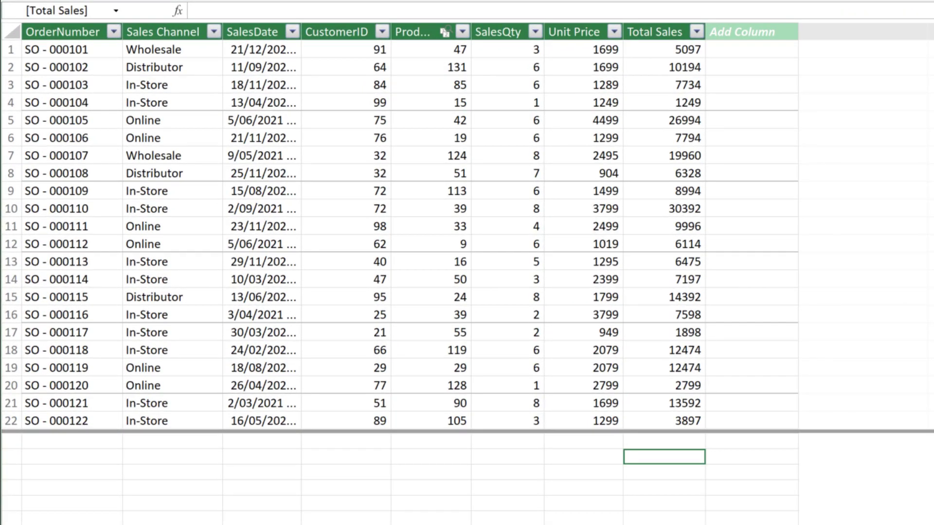
pyautogui.write('SUM_Fx')
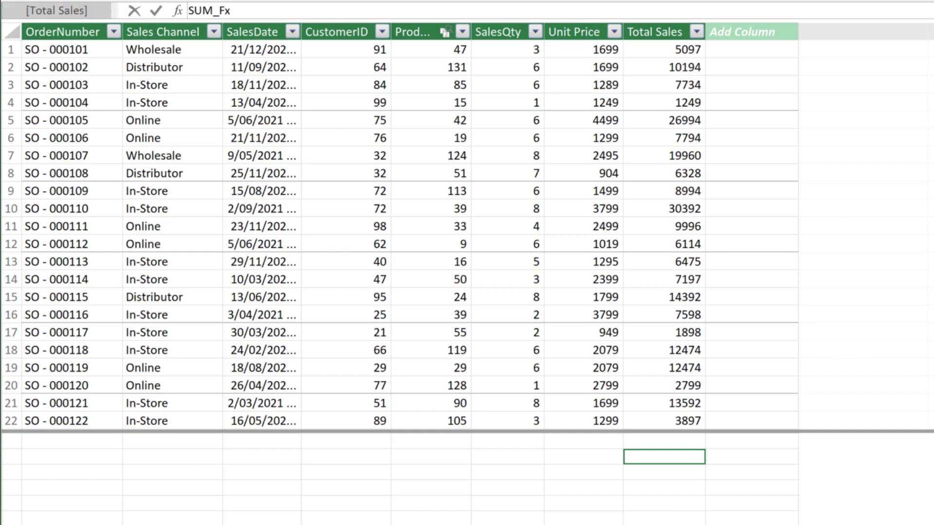
pyautogui.write(':=SUM')
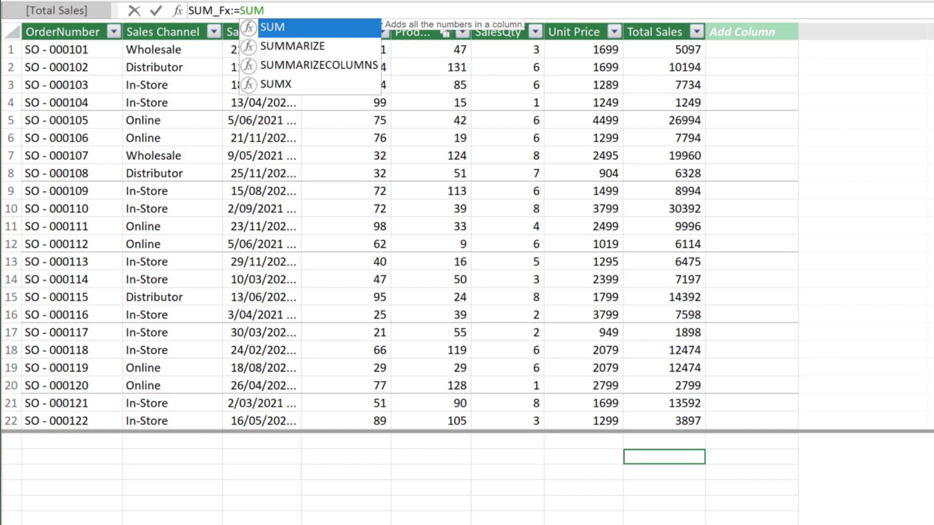
pyautogui.write('(')
pyautogui.press('Down')
pyautogui.press('Down')
pyautogui.press('Down')
pyautogui.press('Down')
pyautogui.press('Down')
pyautogui.press('Down')
pyautogui.press('Down')
pyautogui.press('Down')
pyautogui.press('Down')
pyautogui.press('Down')
pyautogui.press('Down')
pyautogui.press('Down')
pyautogui.press('Down')
pyautogui.press('Down')
pyautogui.press('Down')
pyautogui.press('Down')
pyautogui.press('Down')
pyautogui.press('Down')
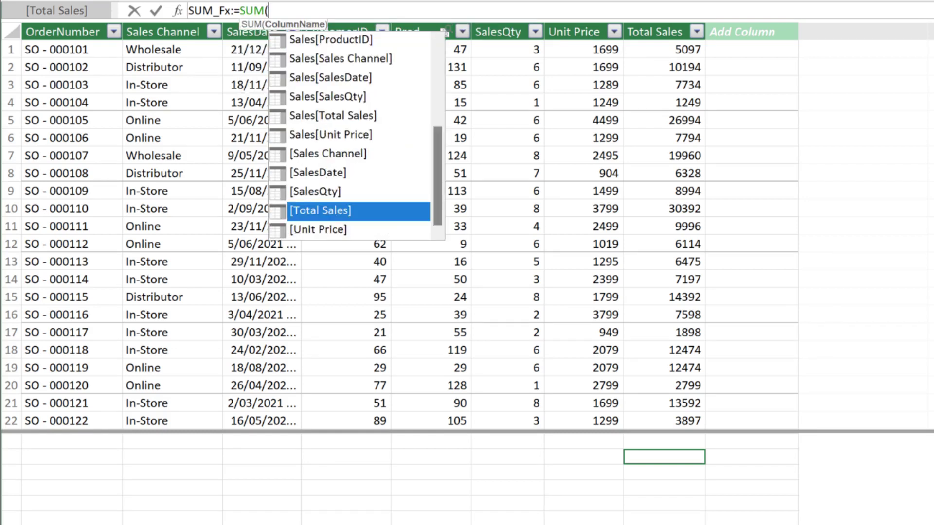
pyautogui.press('Tab')
pyautogui.write(')')
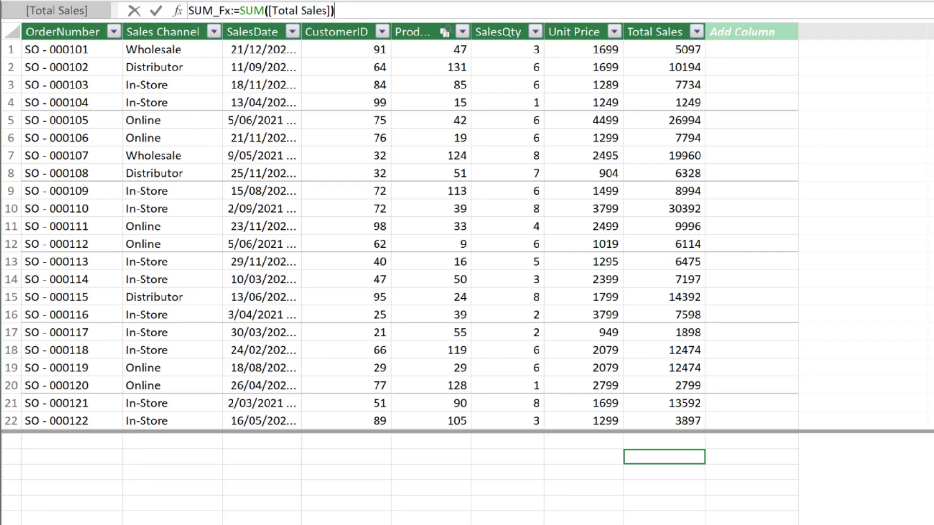
pyautogui.press('Return')
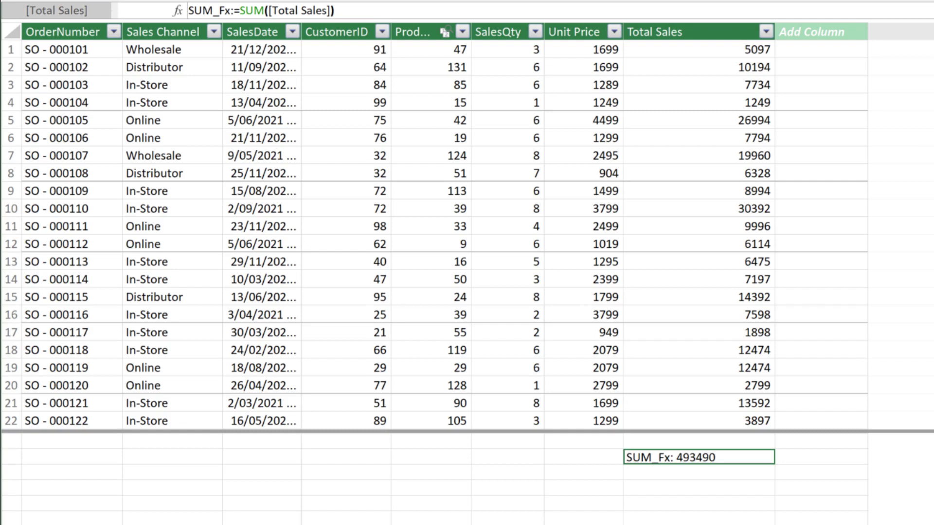
# Step: Create the measure SUMX_Fx:=SUMX(Sales, Sales[Total Sales]) in the cell below SUM_Fx
pyautogui.click(699, 472)
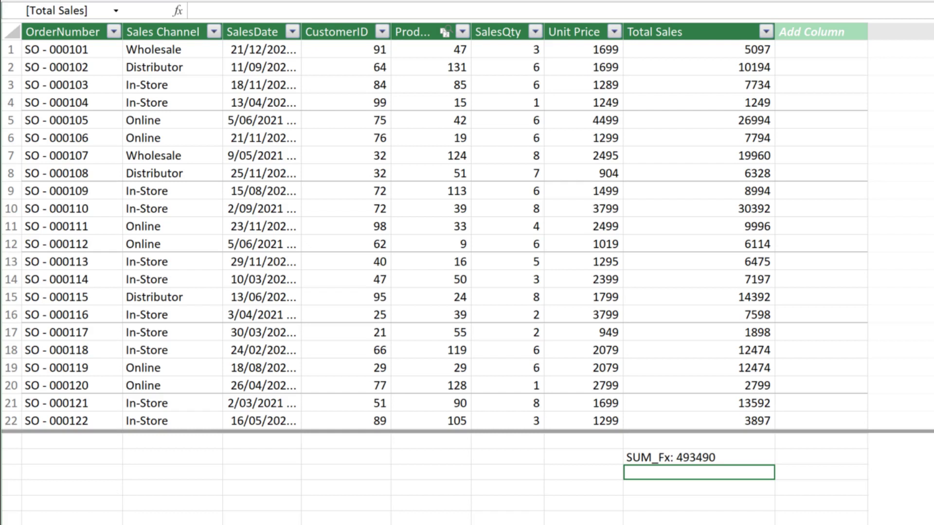
pyautogui.write('SUMX_Fx')
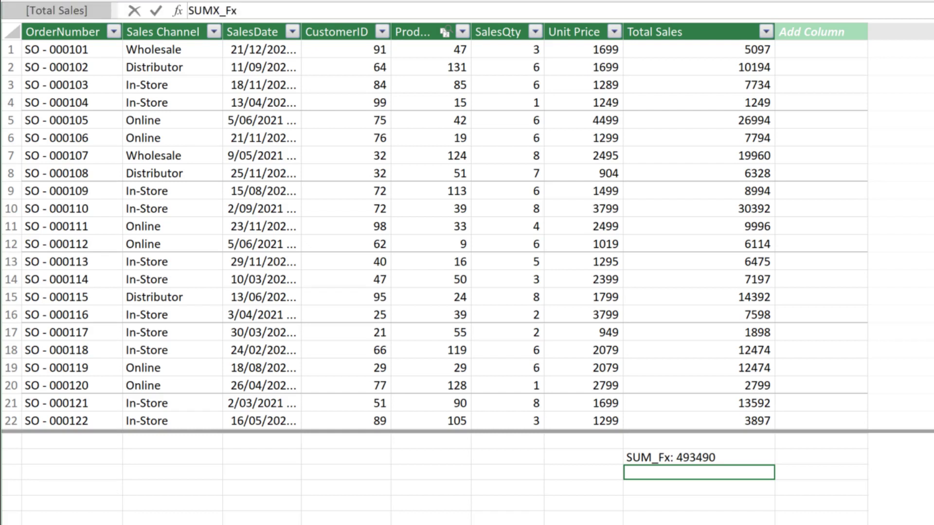
pyautogui.write(':=SUMX')
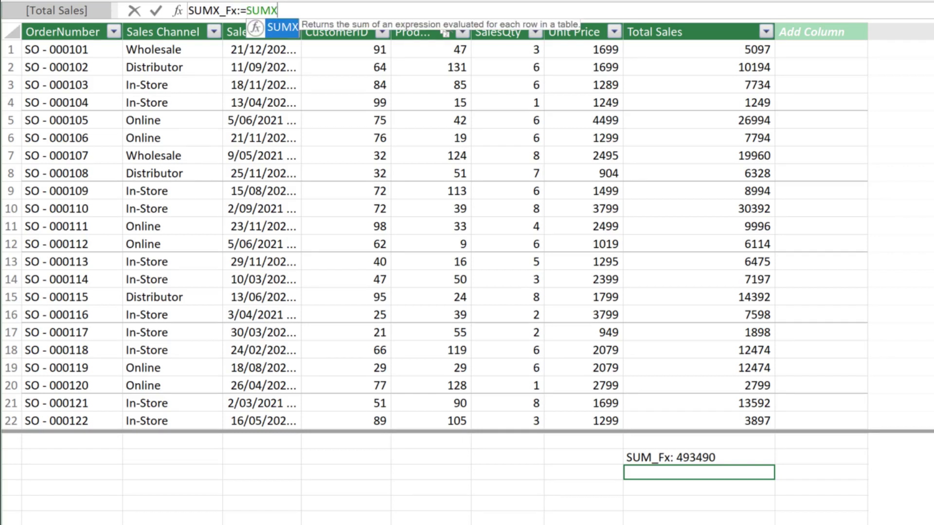
pyautogui.write('(')
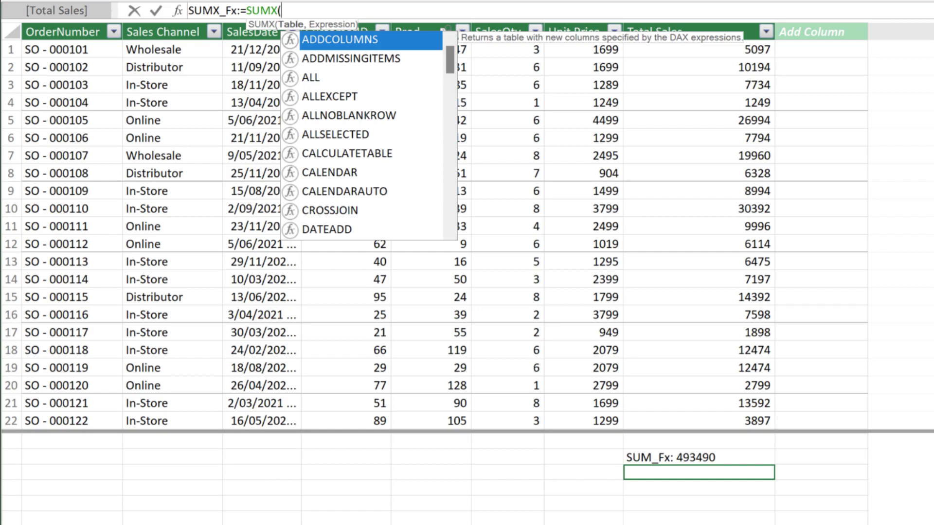
pyautogui.write('sales')
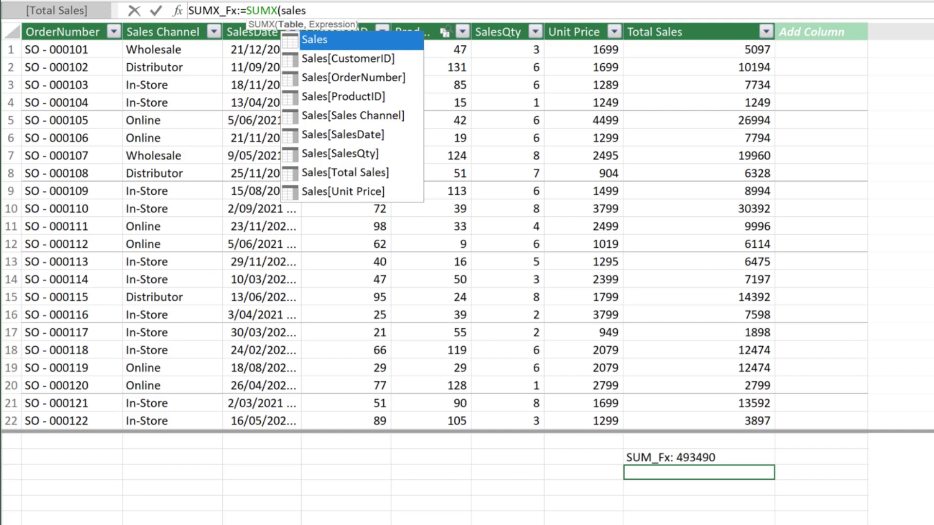
pyautogui.press('Tab')
pyautogui.write(',')
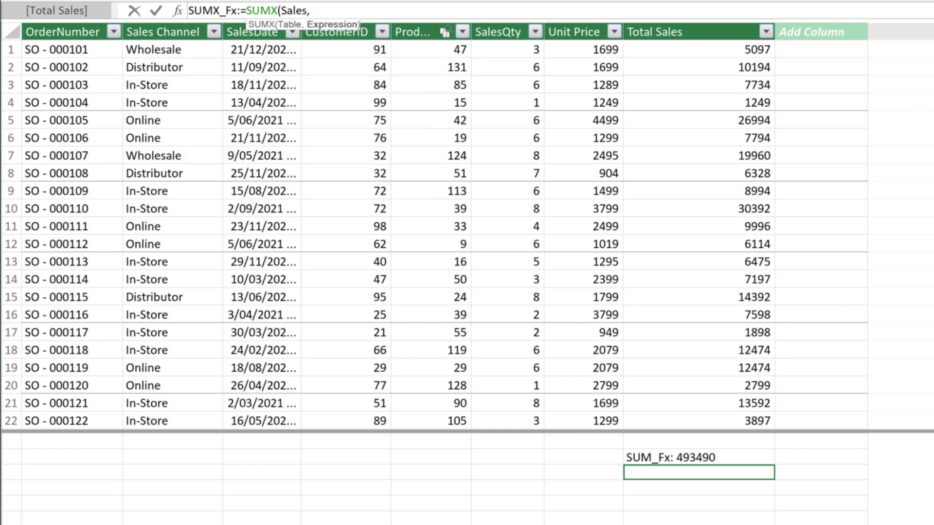
pyautogui.write(' tota')
pyautogui.press('Tab')
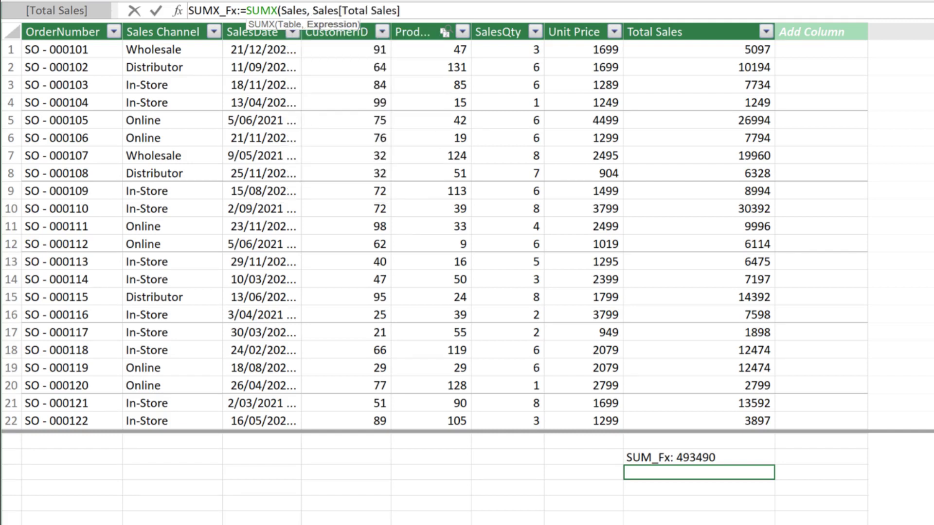
pyautogui.write(')')
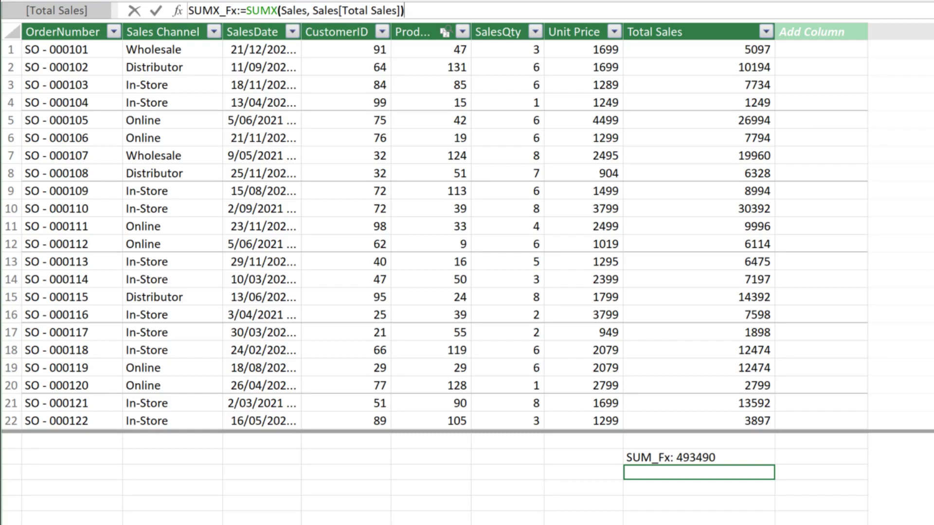
pyautogui.press('Return')
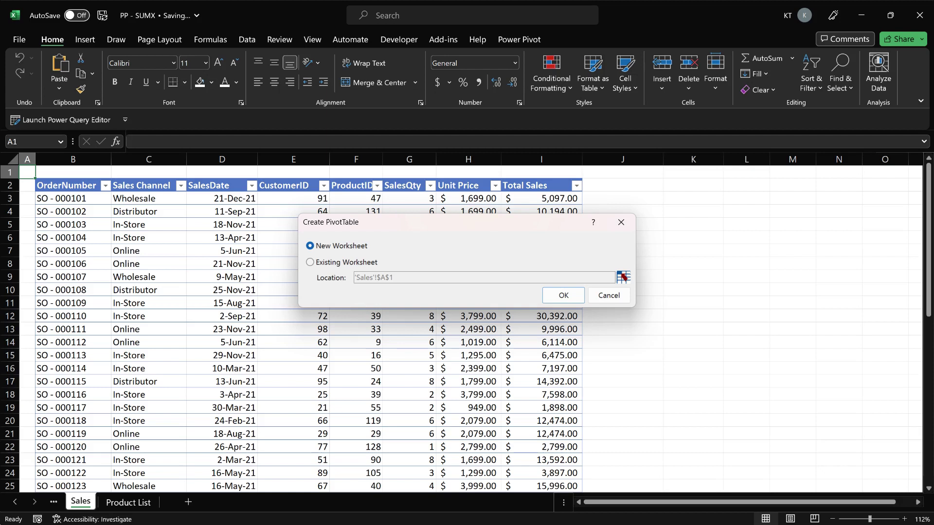
# Step: Create the PivotTable on a new worksheet with Sales Channel as rows and SUM_Fx, SUMX_Fx as values
pyautogui.click(563, 295)
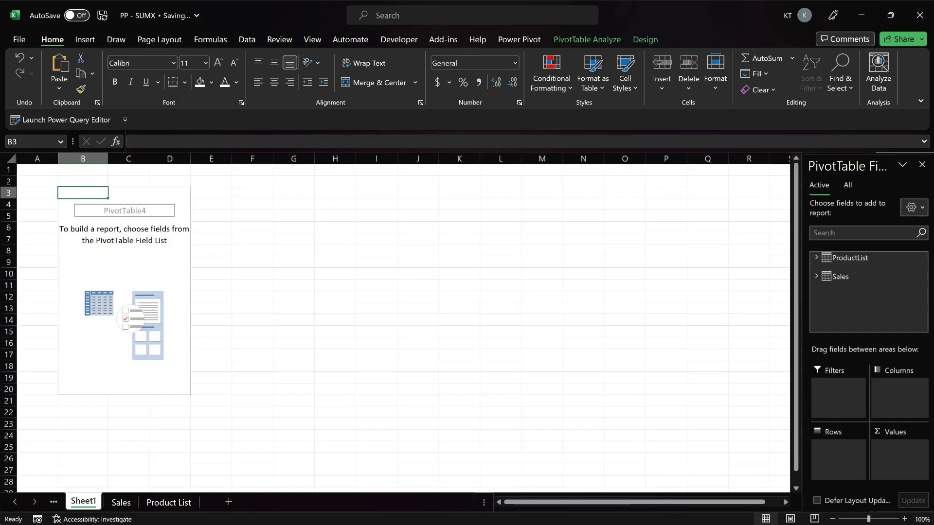
pyautogui.click(816, 276)
pyautogui.click(837, 283)
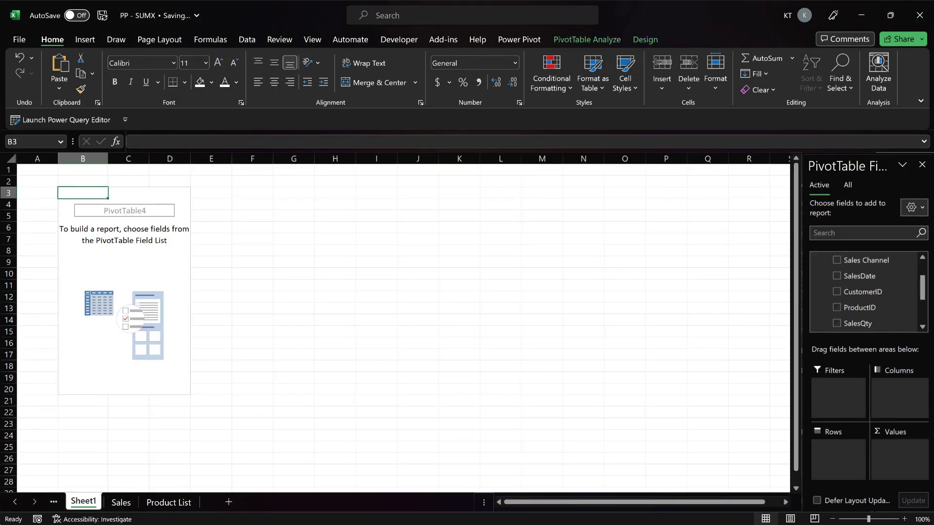
pyautogui.scroll(-3, 865, 292)
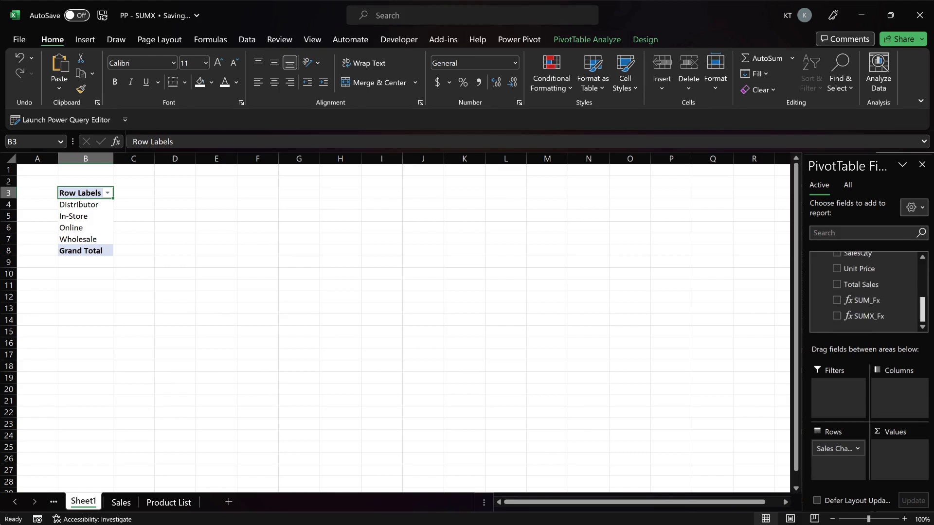
pyautogui.click(837, 300)
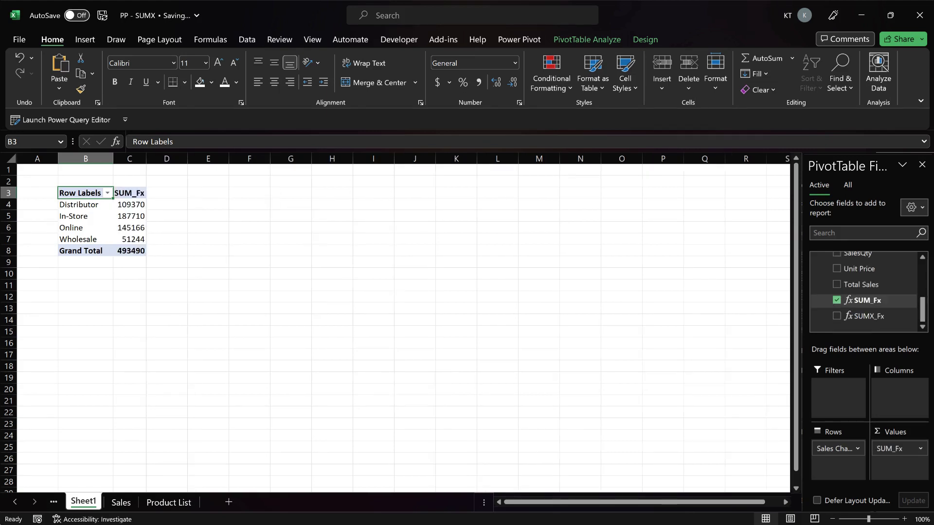
pyautogui.click(836, 316)
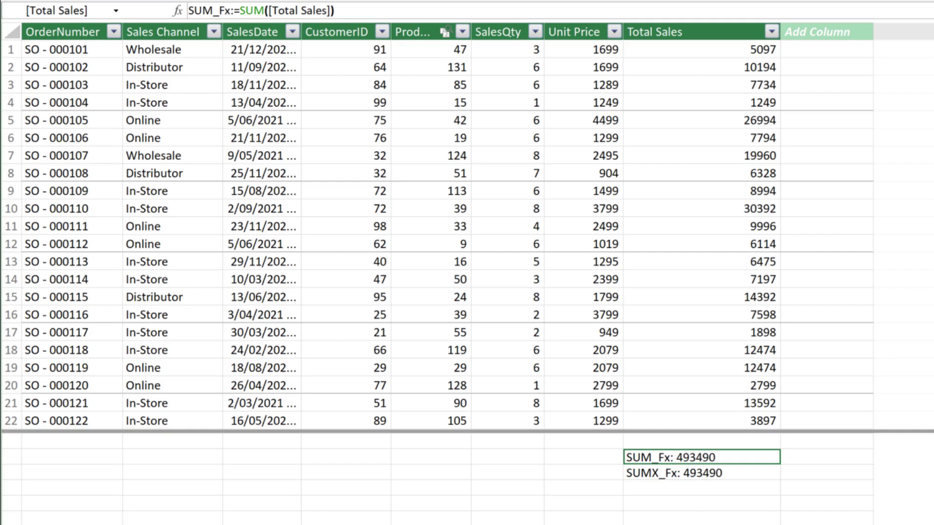
# Step: Change SUM_Fx to =SUM([SalesQty])*SUM([Unit Price])
pyautogui.doubleClick(299, 11)
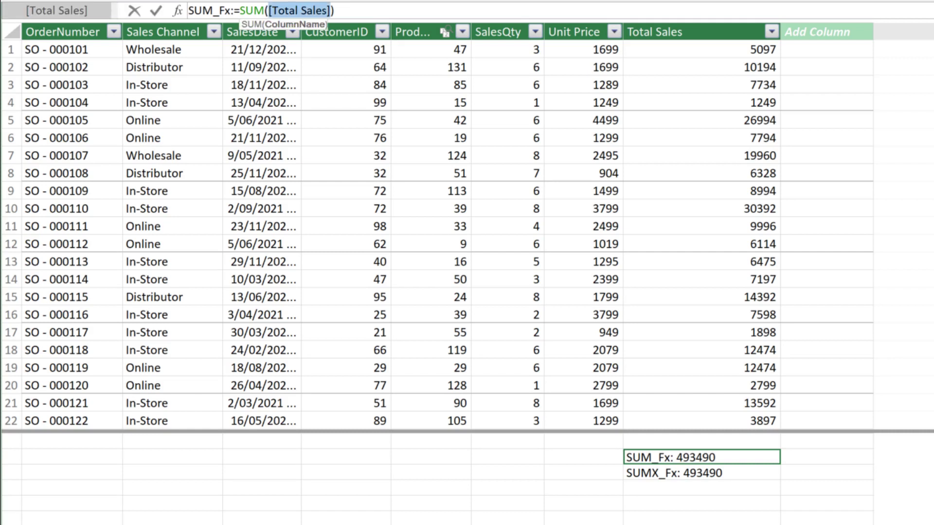
pyautogui.write('salesqty')
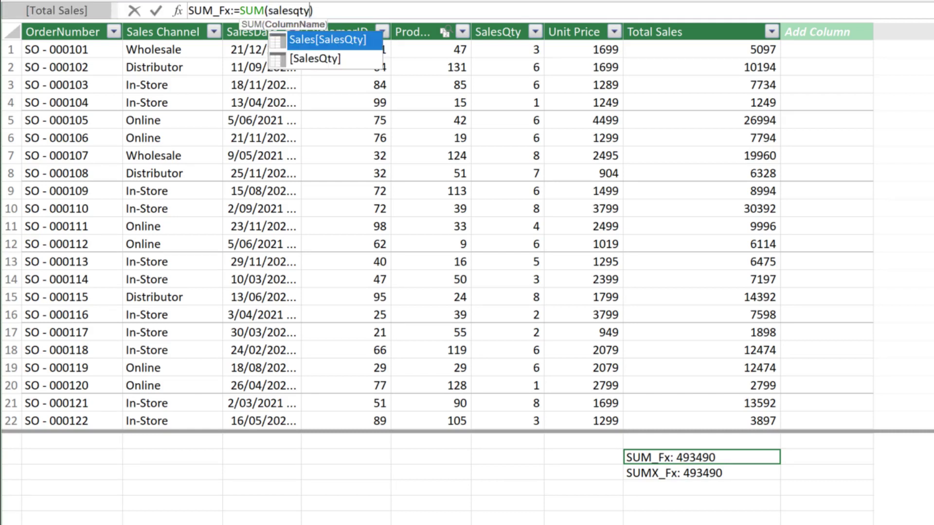
pyautogui.press('Down')
pyautogui.press('Tab')
pyautogui.press('End')
pyautogui.write('*')
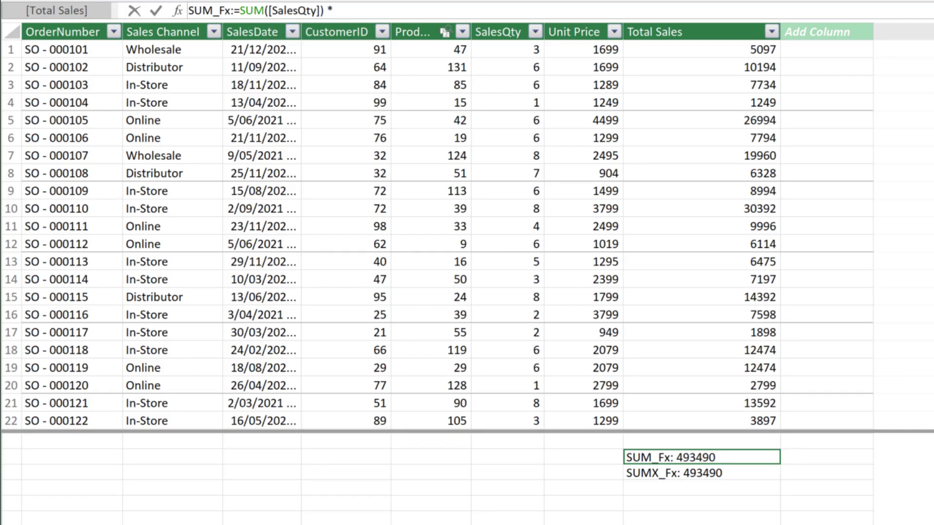
pyautogui.write(' SUM(unit price')
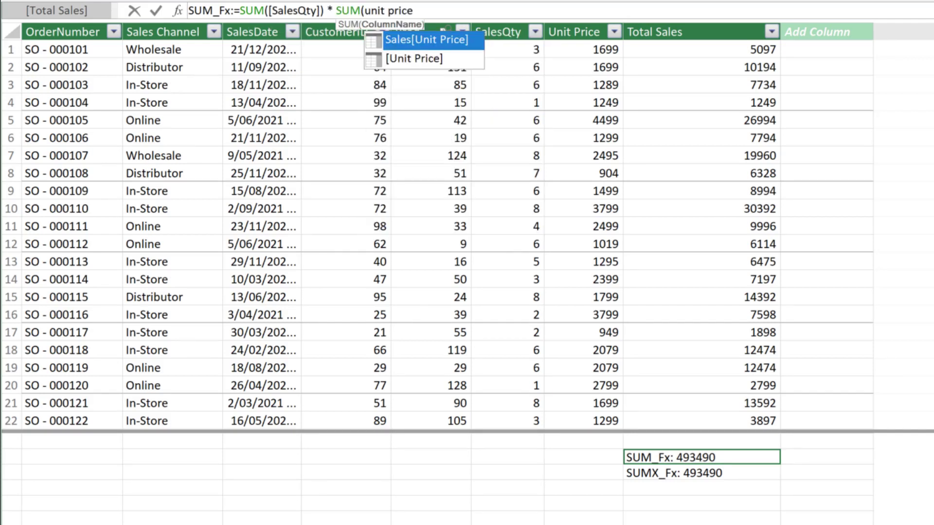
pyautogui.press('Down')
pyautogui.press('Tab')
pyautogui.write(')')
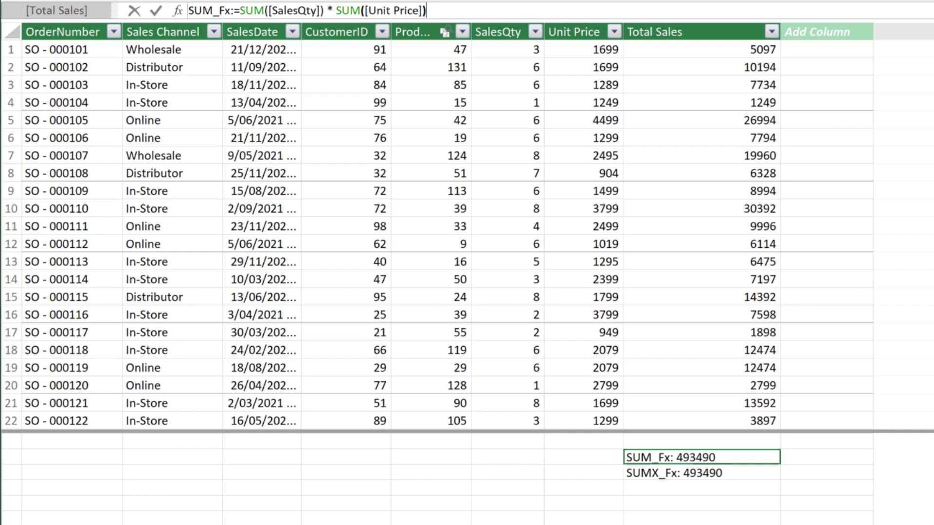
pyautogui.press('Return')
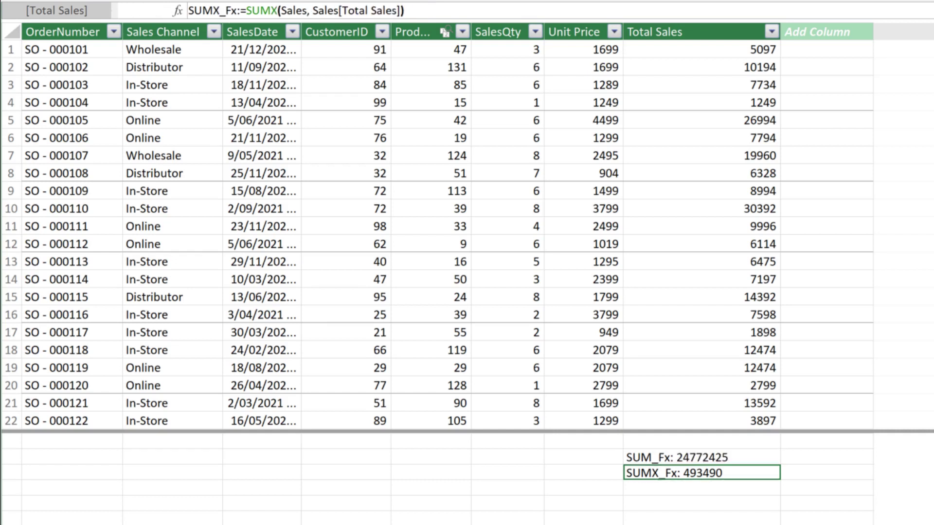
# Step: Change SUMX_Fx to SUMX(Sales, Sales[SalesQty]*Sales[Unit Price])
pyautogui.moveTo(313, 10); pyautogui.dragTo(400, 10)
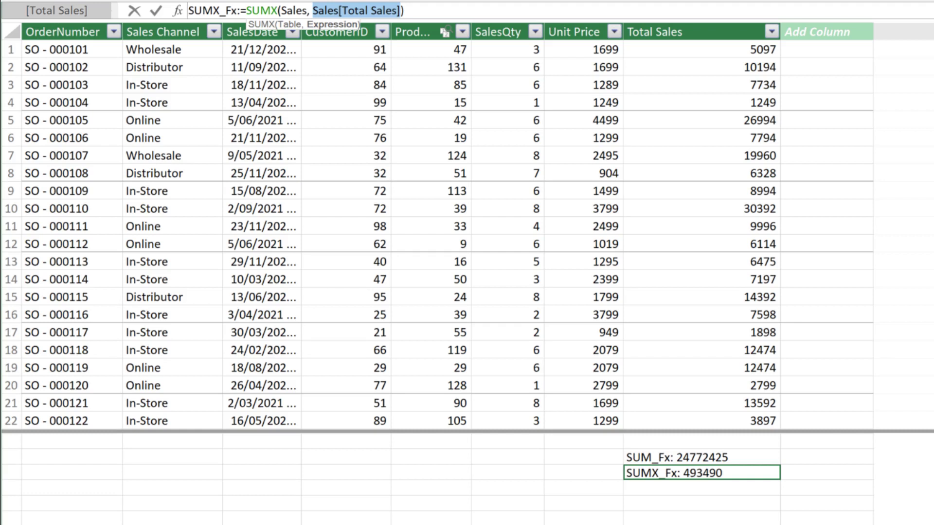
pyautogui.write('salesqty')
pyautogui.press('Tab')
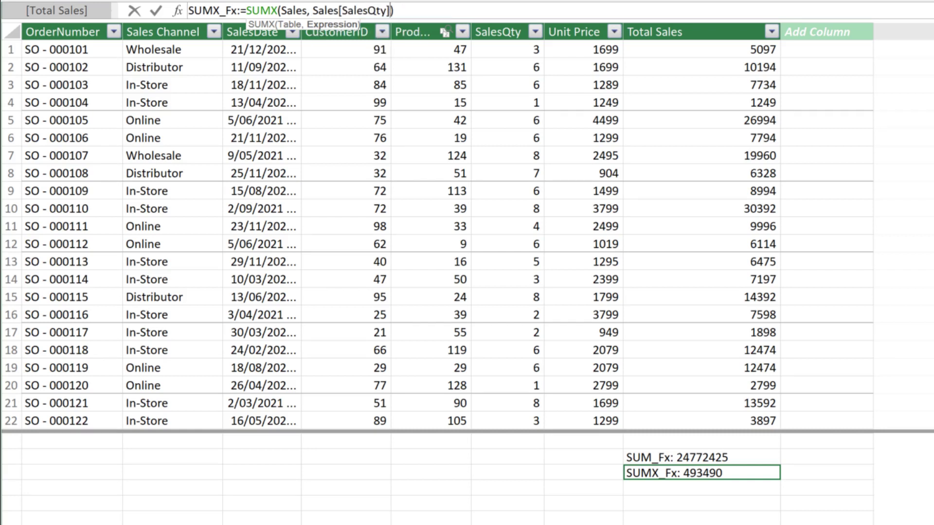
pyautogui.write('* unit price')
pyautogui.press('Tab')
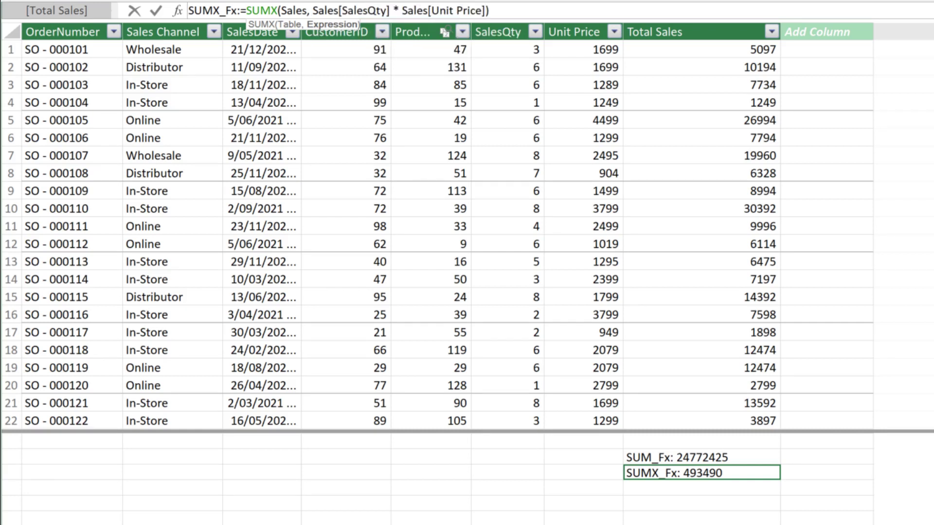
pyautogui.press('Return')
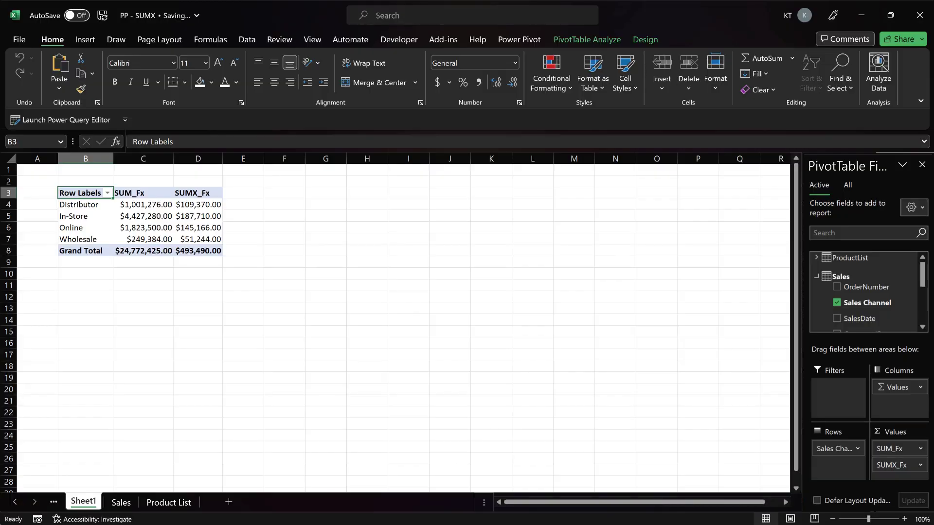
# Step: Add the Total Sales field to the PivotTable values
pyautogui.scroll(-3, 866, 292)
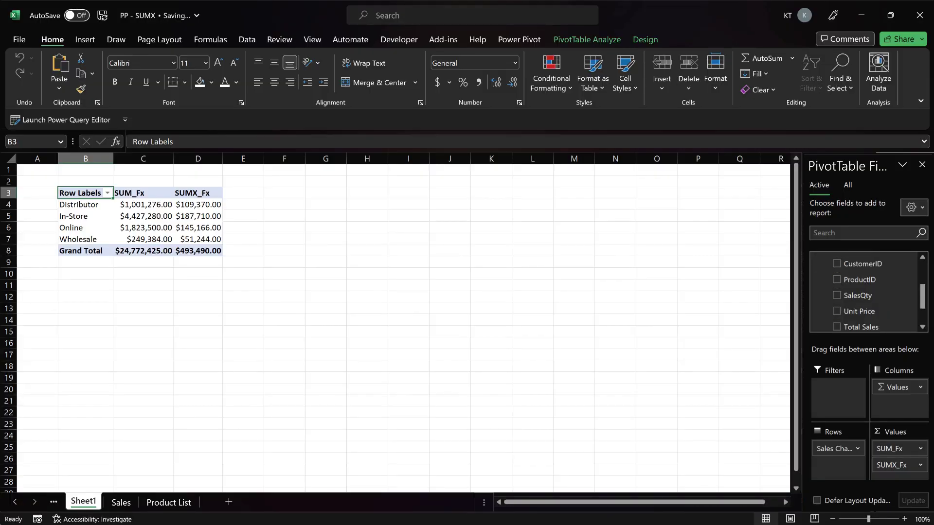
pyautogui.click(836, 327)
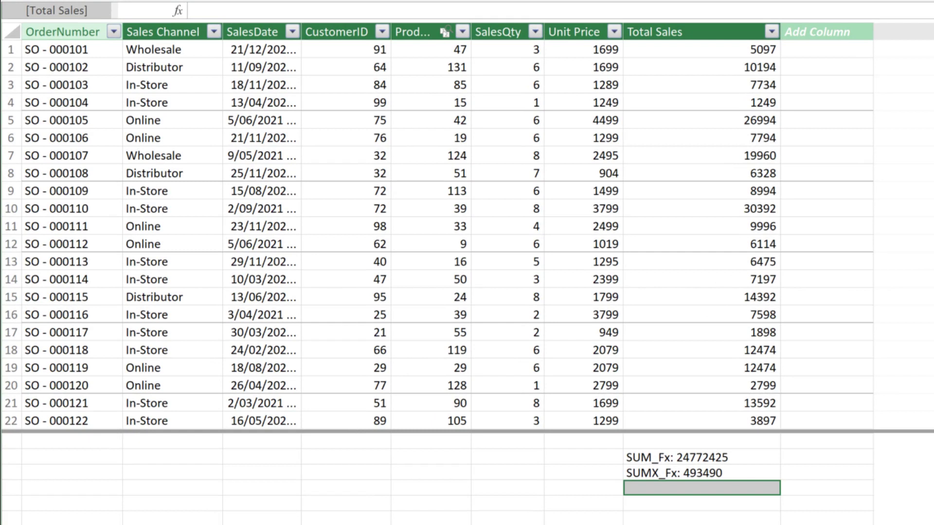
# Step: Enter SUMX_Filter:=SUMX(FILTER(Sales, Sales[Sales Channel]="Online"), [SalesQty]*[Unit Price]) in the calculation area
pyautogui.write('SUMX_Filter')
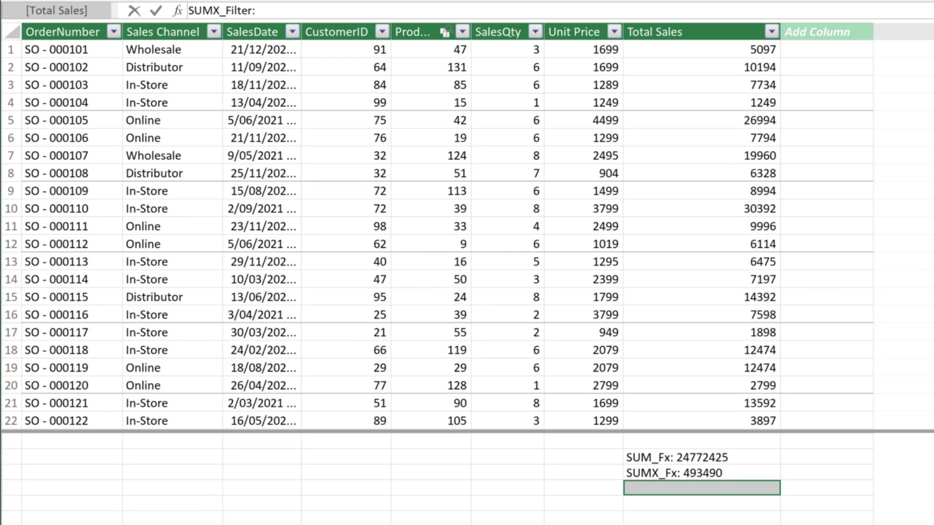
pyautogui.write(':=SUMX(')
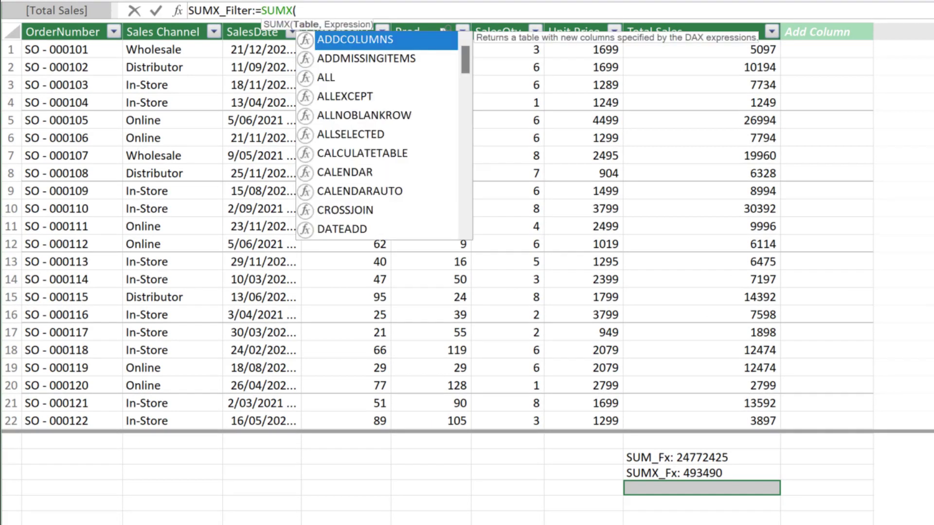
pyautogui.write(' FILTER(')
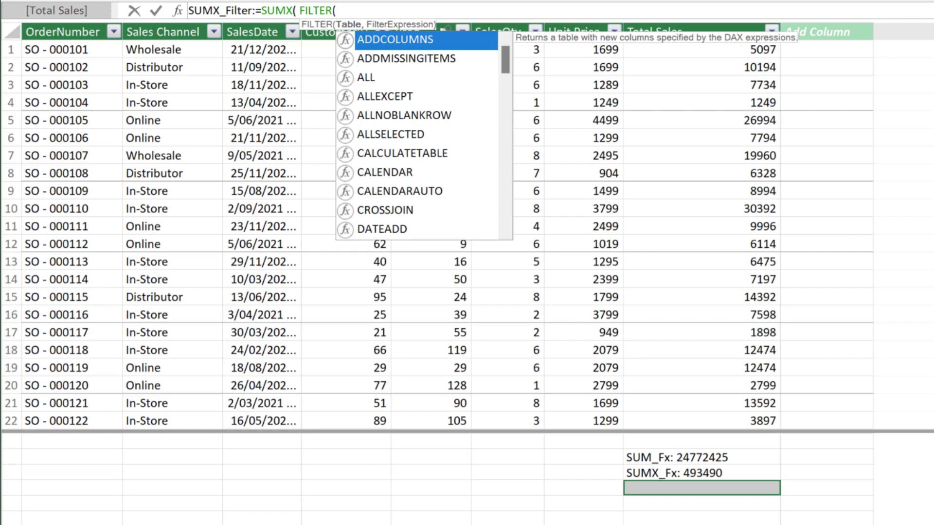
pyautogui.write('sales')
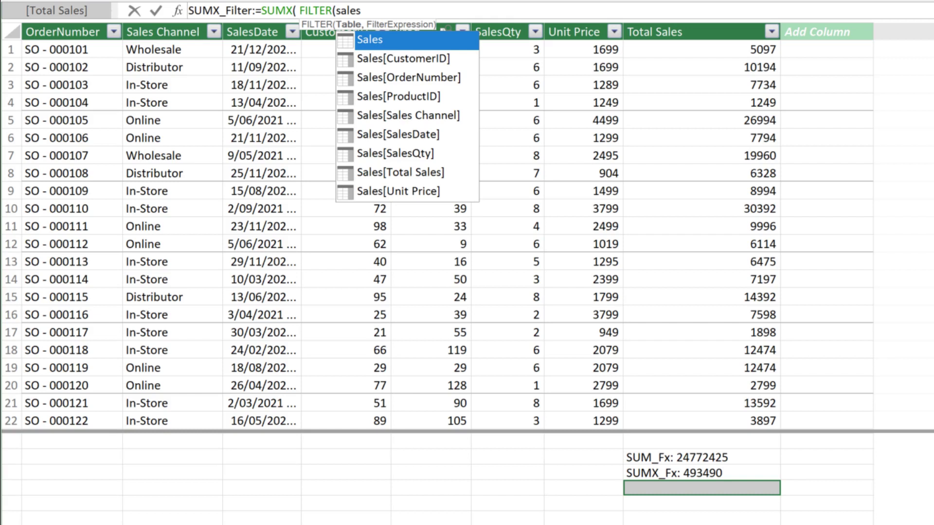
pyautogui.press('Tab')
pyautogui.write(',')
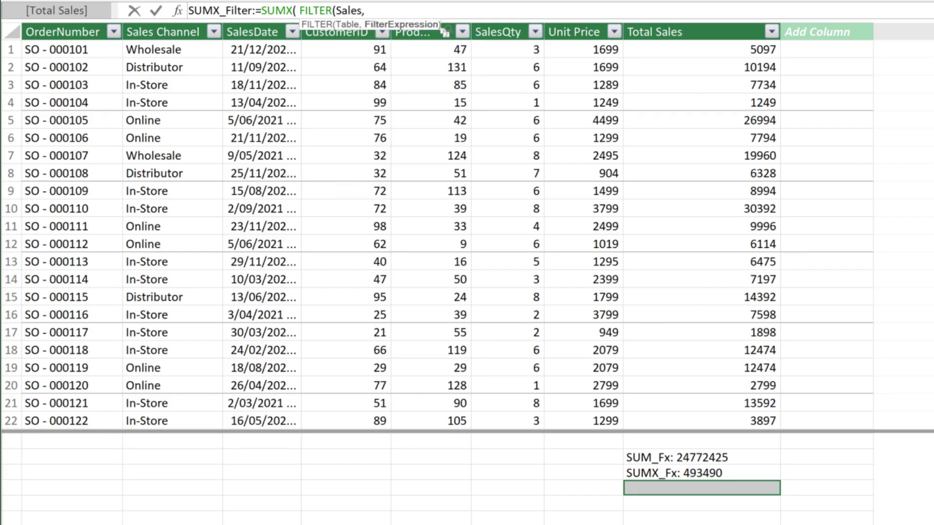
pyautogui.write(' sales channel')
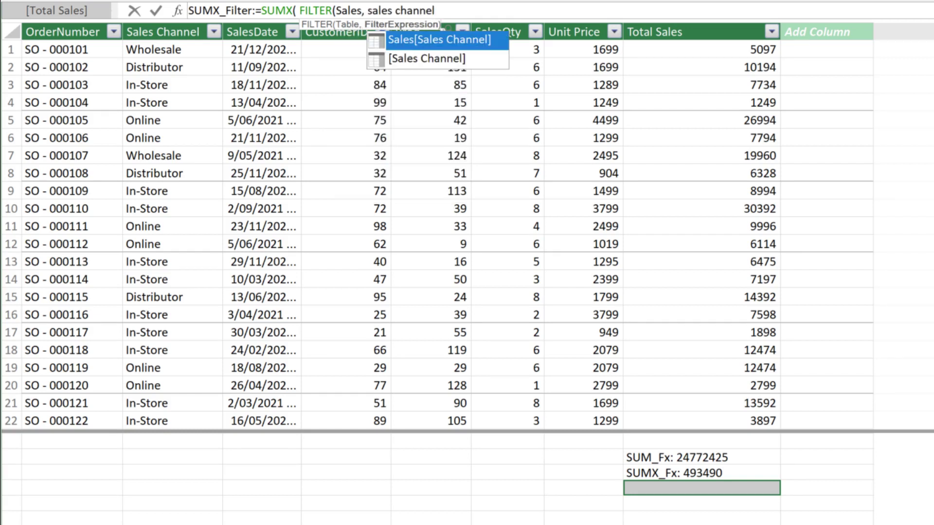
pyautogui.press('Tab')
pyautogui.write('="')
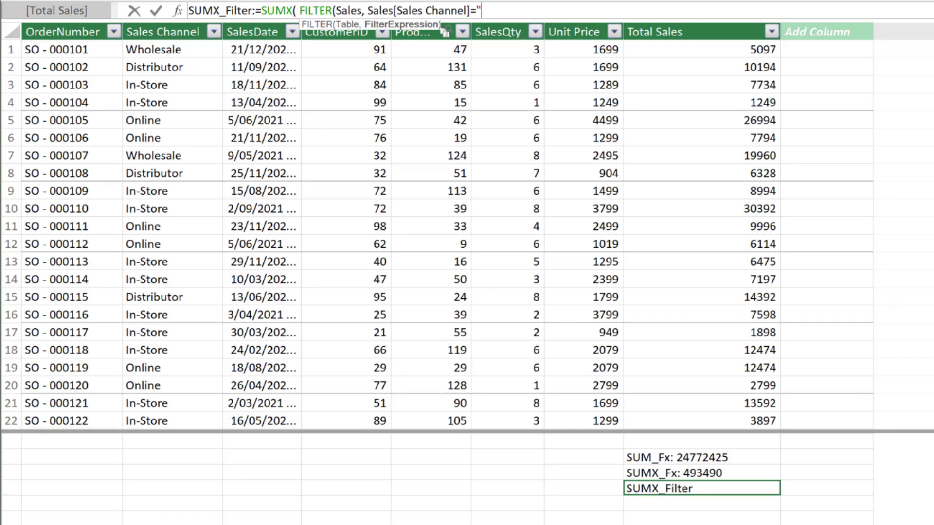
pyautogui.write('Online"),')
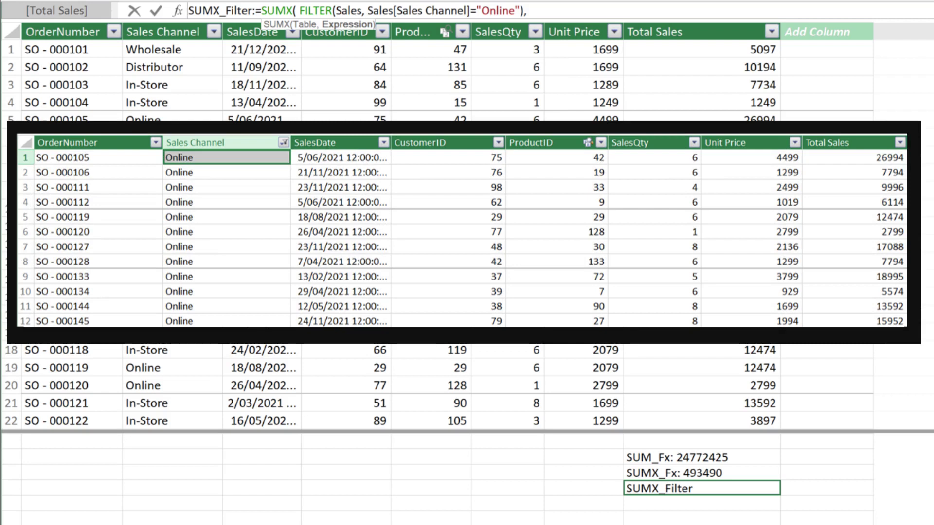
pyautogui.write('[salesqty')
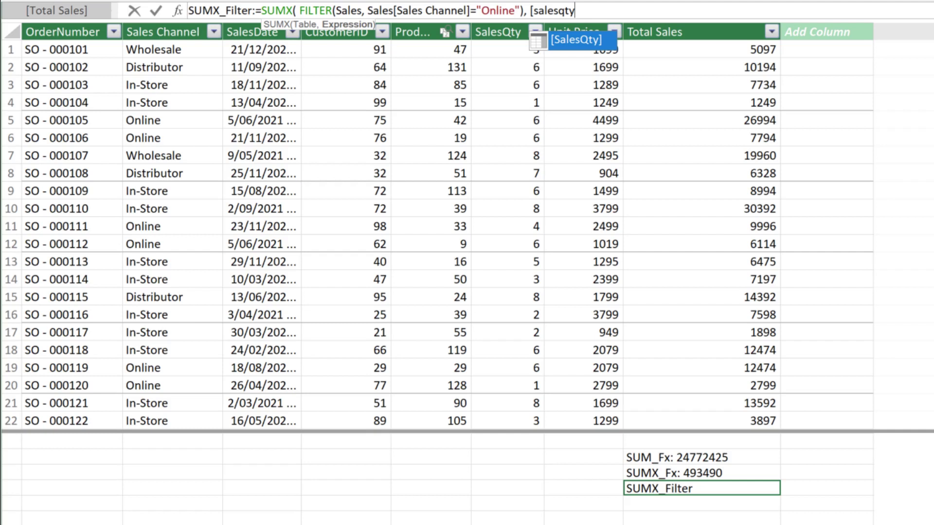
pyautogui.press('Tab')
pyautogui.write('* [unit price')
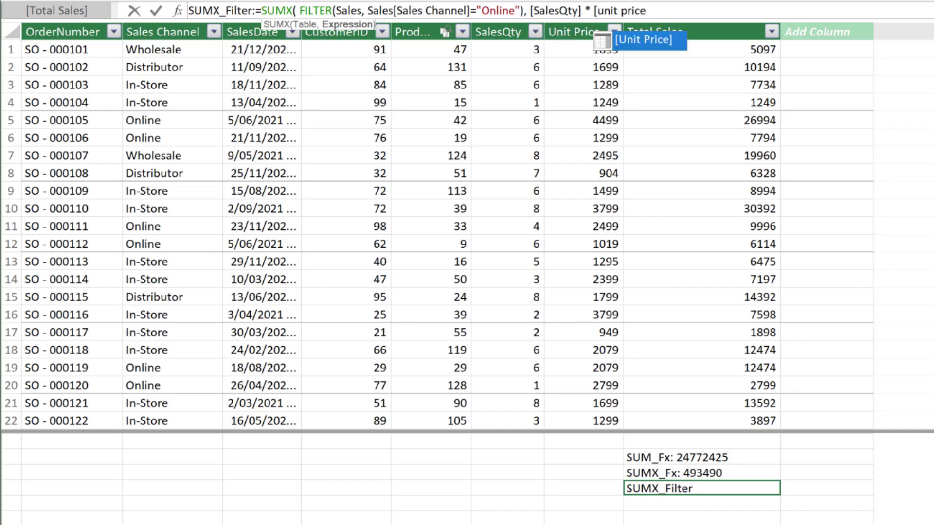
pyautogui.press('Tab')
# Step: Finish the SUMX_Filter measure and add it to the PivotTable values
pyautogui.write(')')
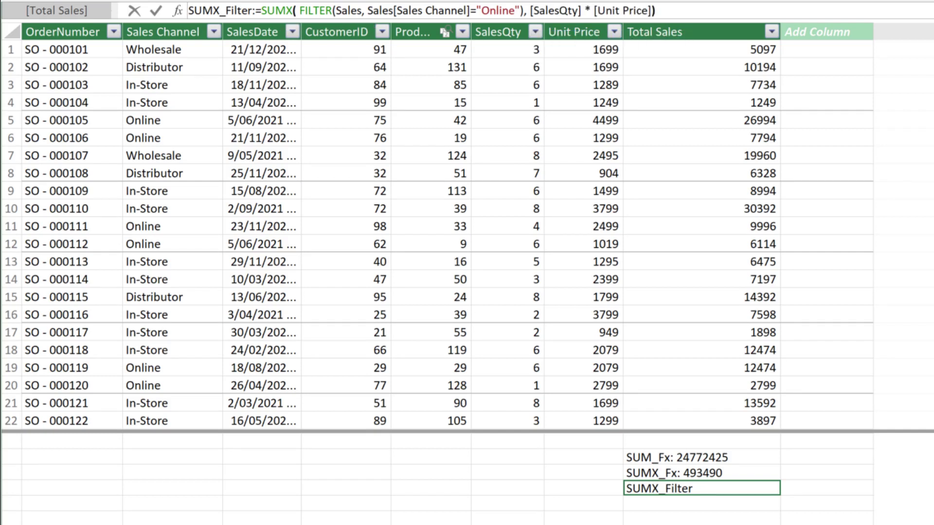
pyautogui.press('Return')
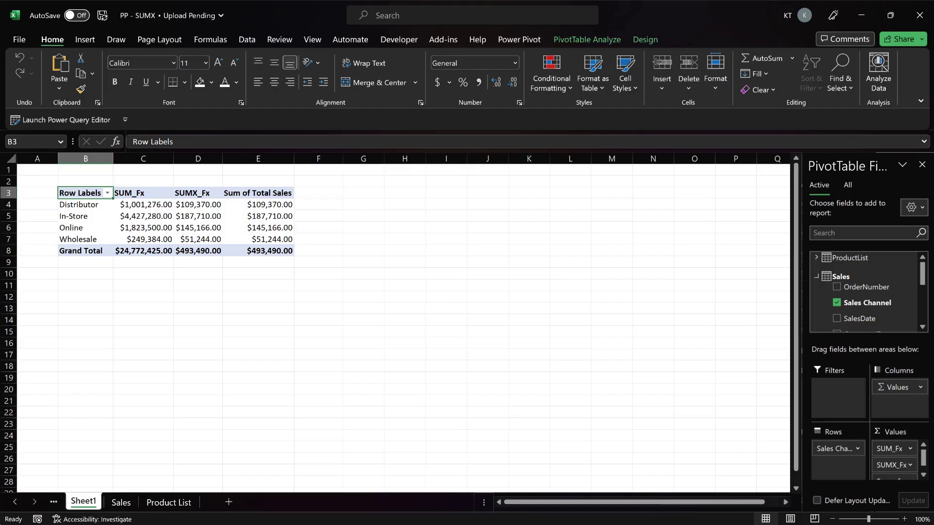
pyautogui.scroll(-3, 866, 292)
pyautogui.scroll(-3, 866, 292)
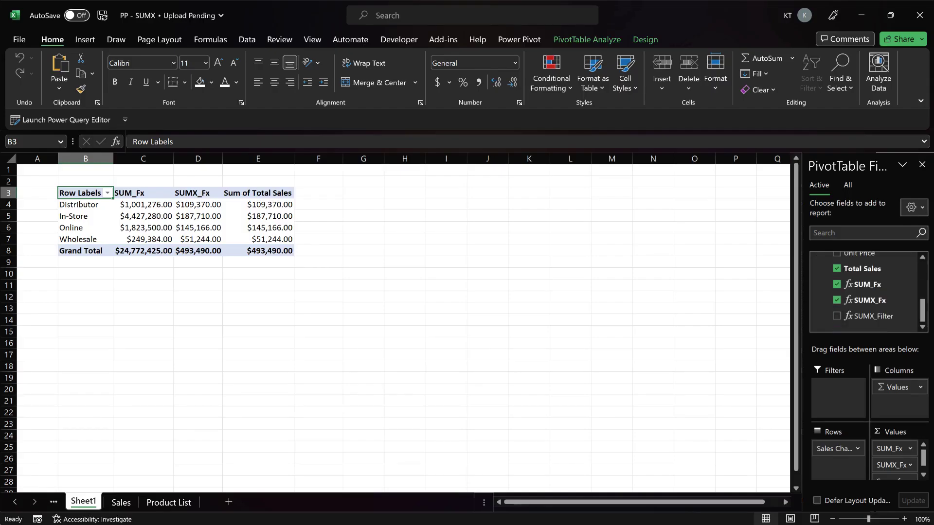
pyautogui.click(837, 315)
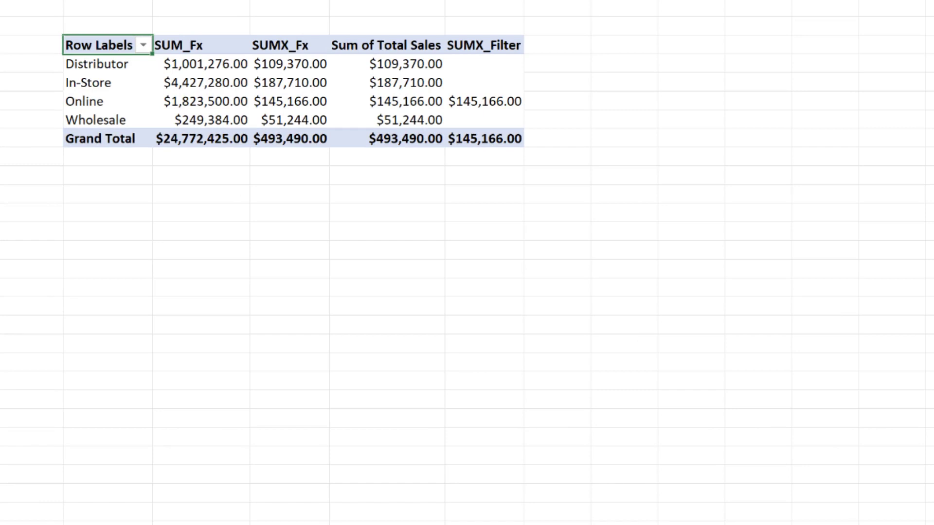